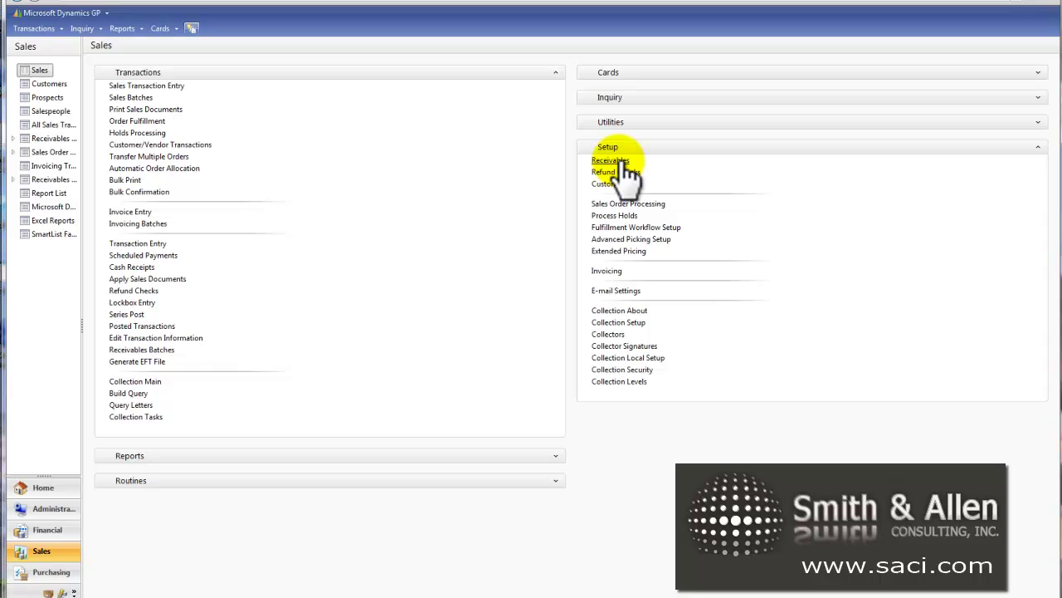
Check the NSF charge in Receivables Setup, then list the Sales posting accounts, including NSF Charges
click(611, 160)
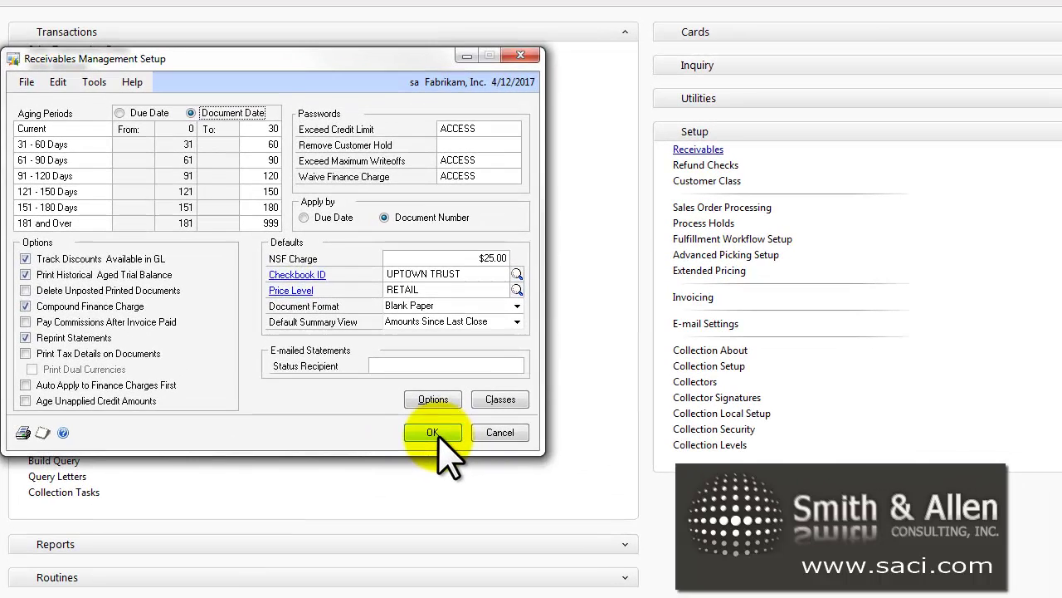
click(432, 432)
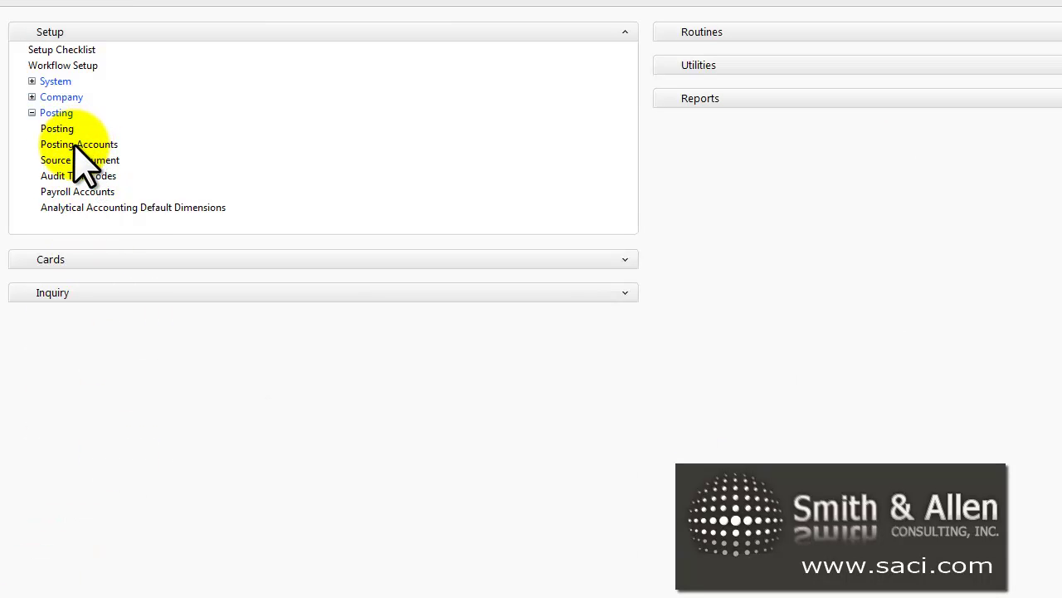
click(81, 145)
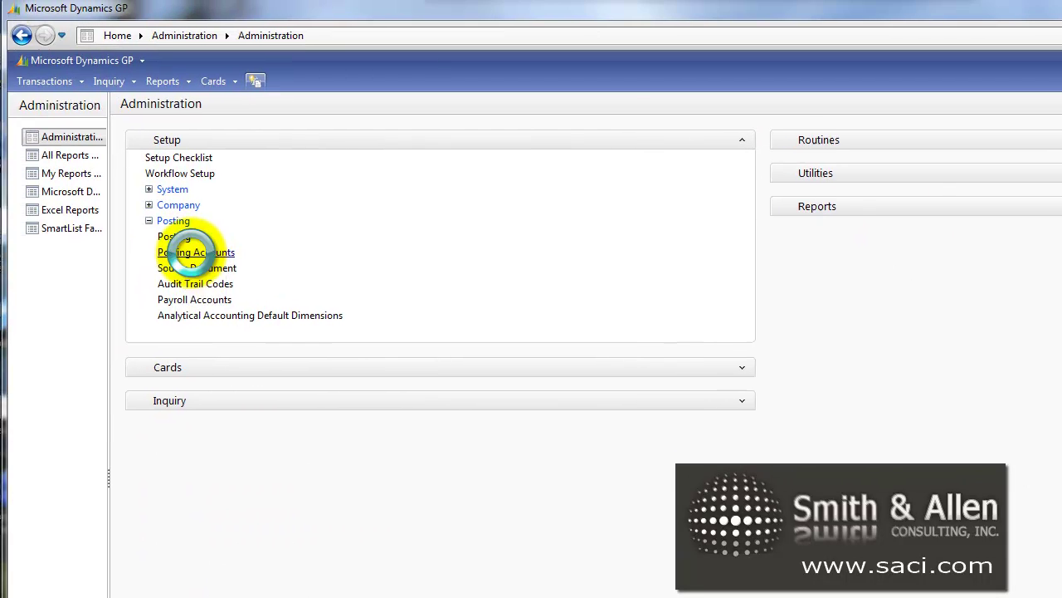
click(217, 177)
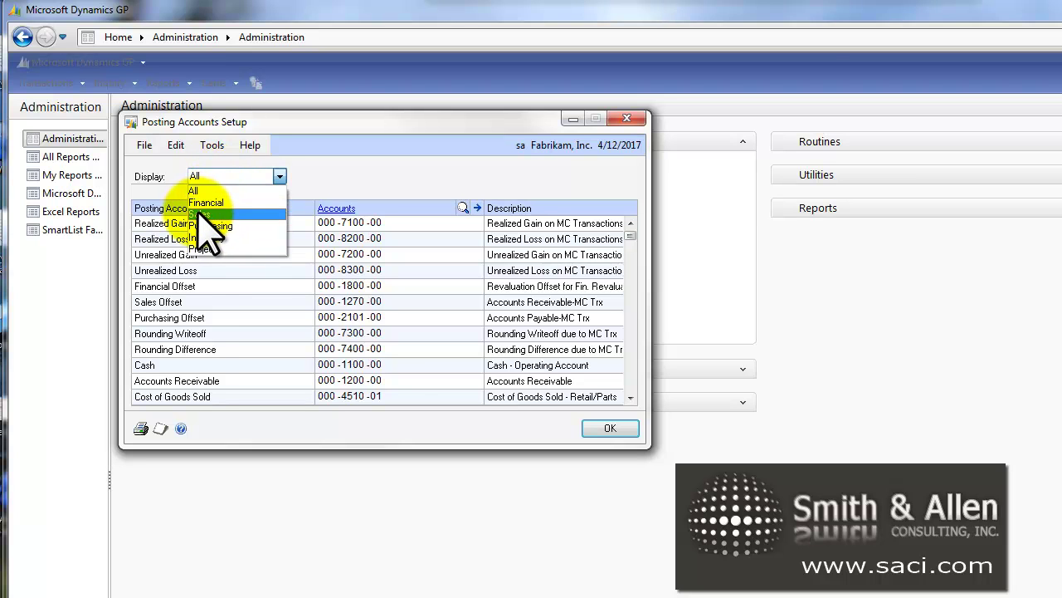
click(199, 214)
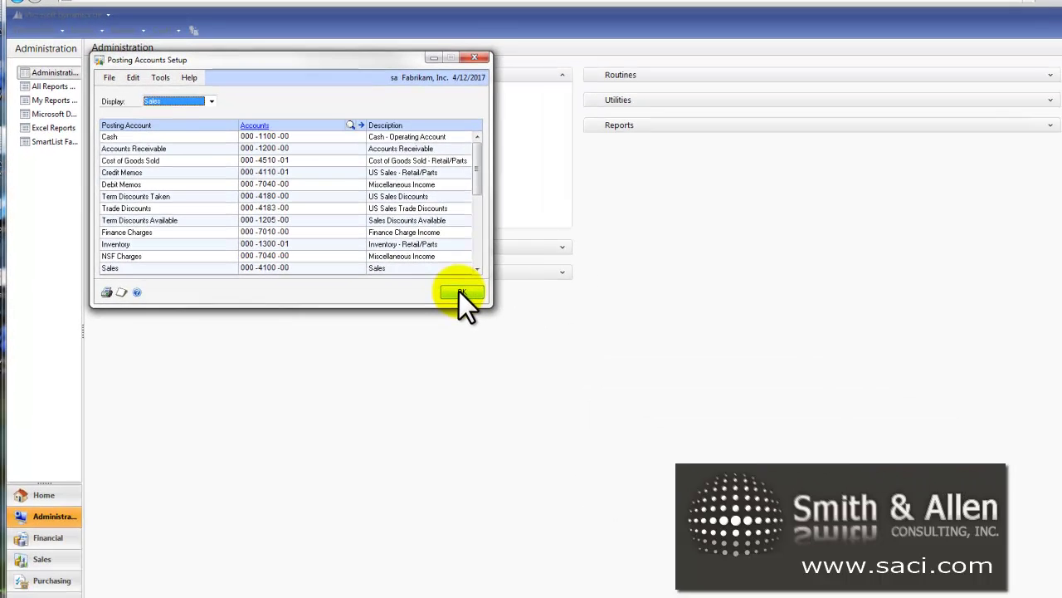
From Sales, load Vision Inc.'s posted $7,000 check payment into Receivables Posted Transaction Maintenance
click(610, 427)
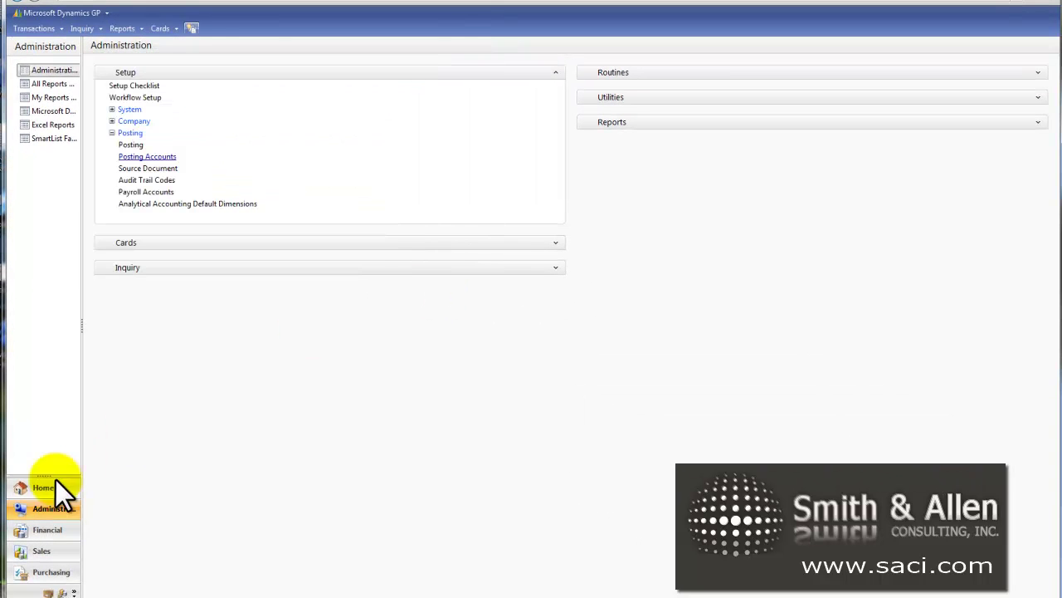
click(41, 552)
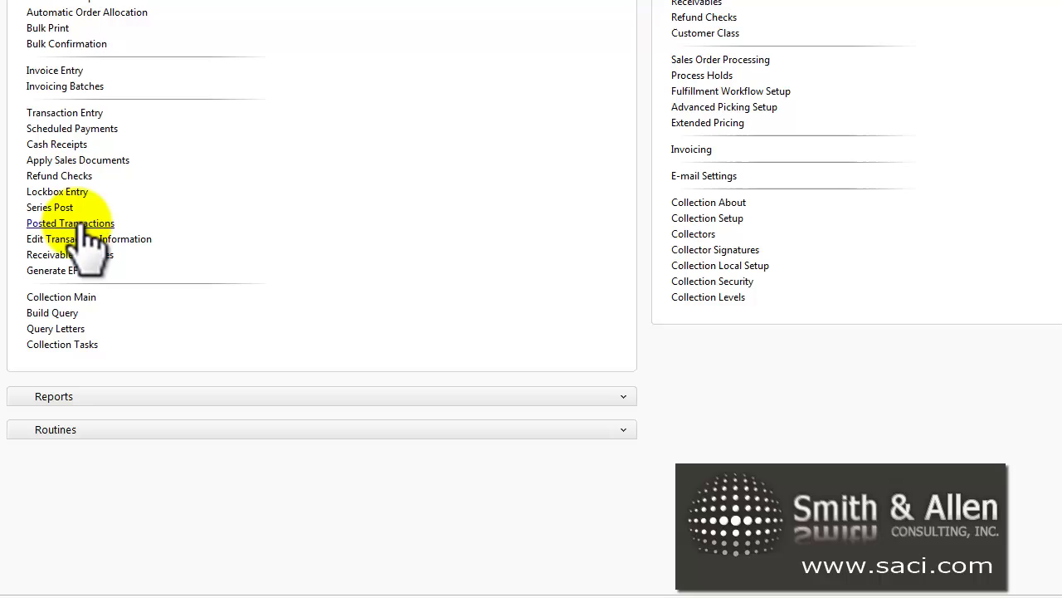
click(80, 226)
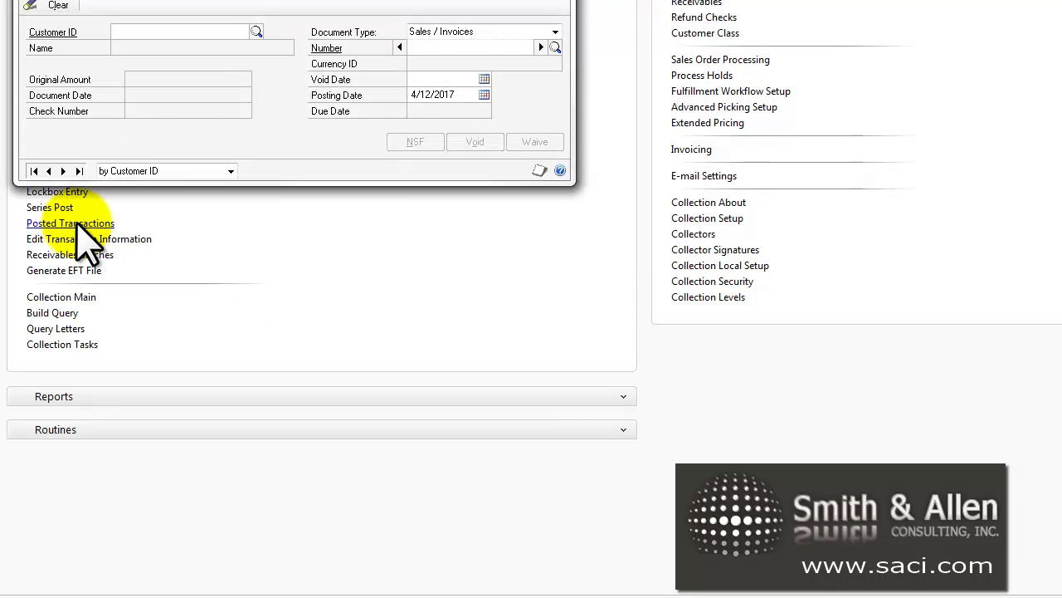
text(V)
key(Tab)
key(Down)
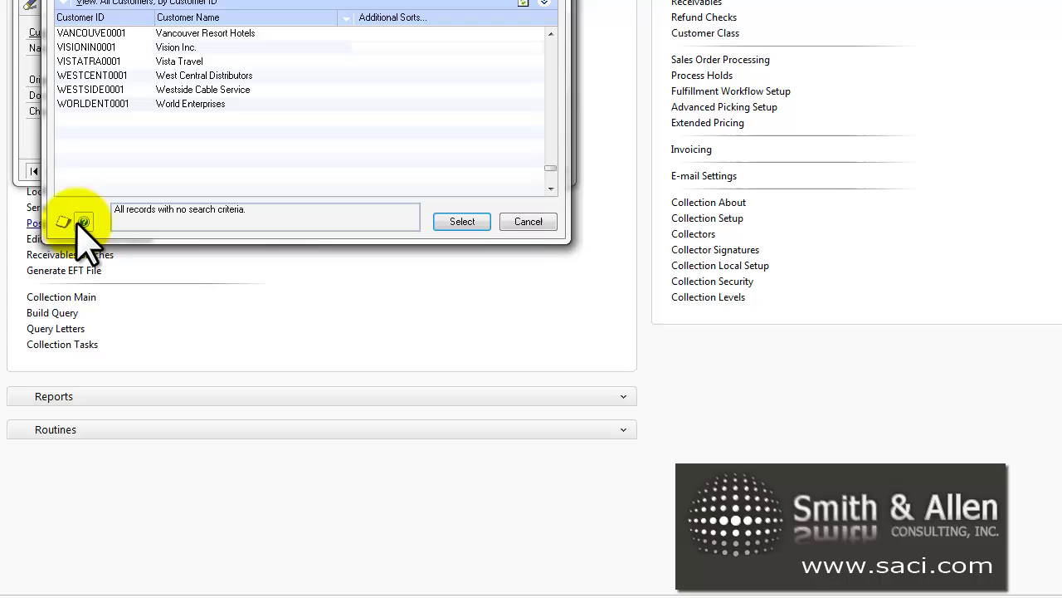
key(Return)
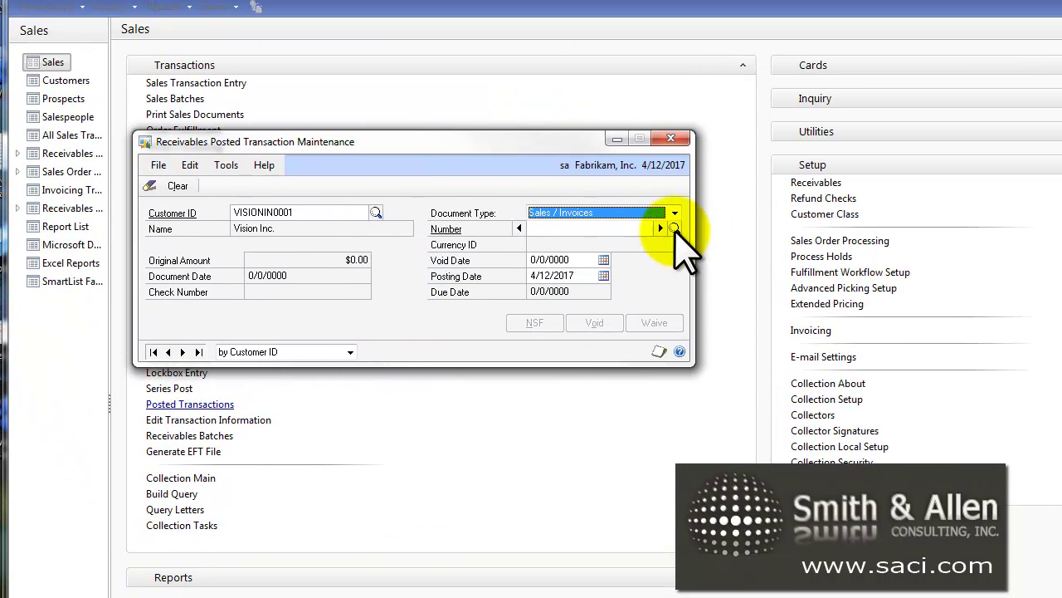
click(554, 47)
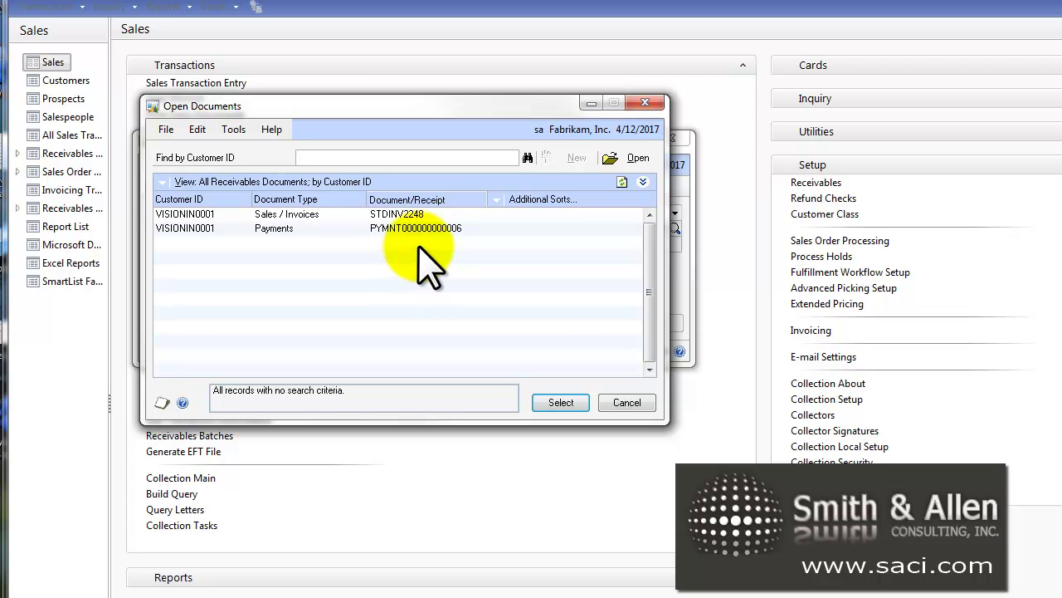
double_click(421, 227)
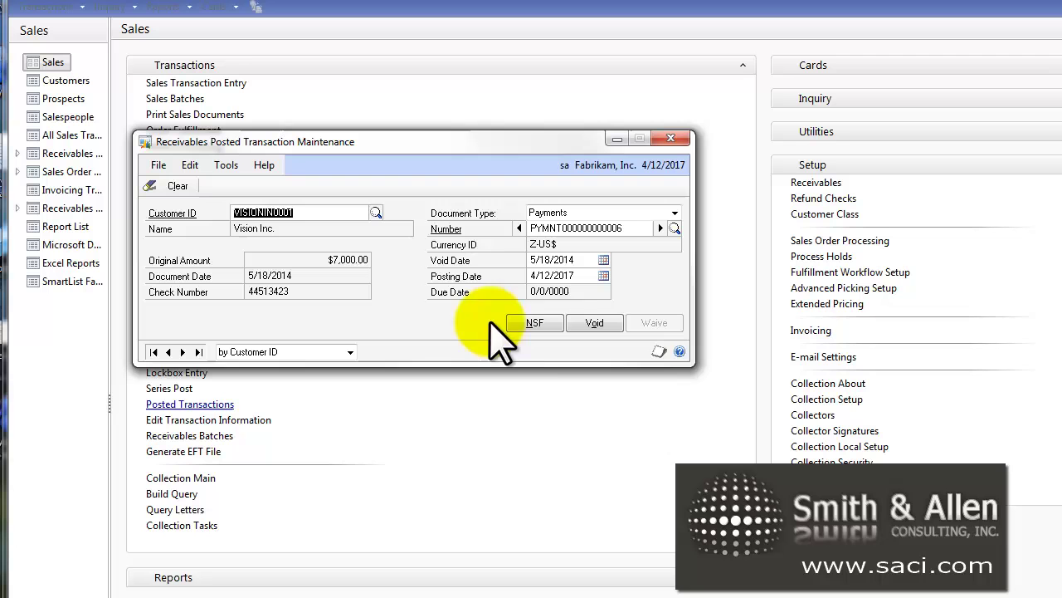
Mark the $7,000 check as NSF and post the $25.00 NSF Charge debit memo dated 4/12/2017
click(533, 323)
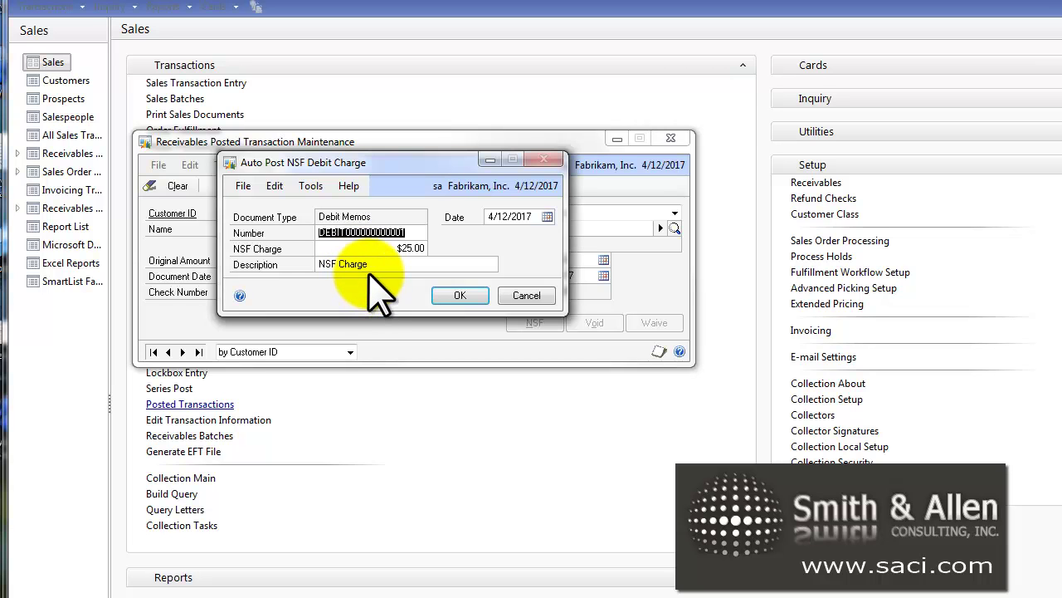
key(Tab)
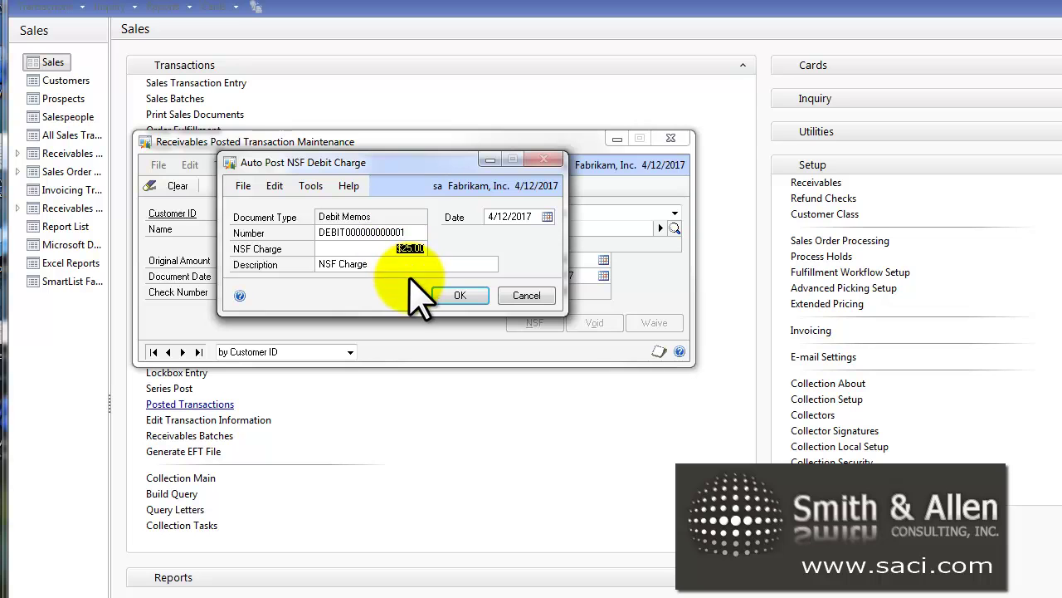
click(413, 266)
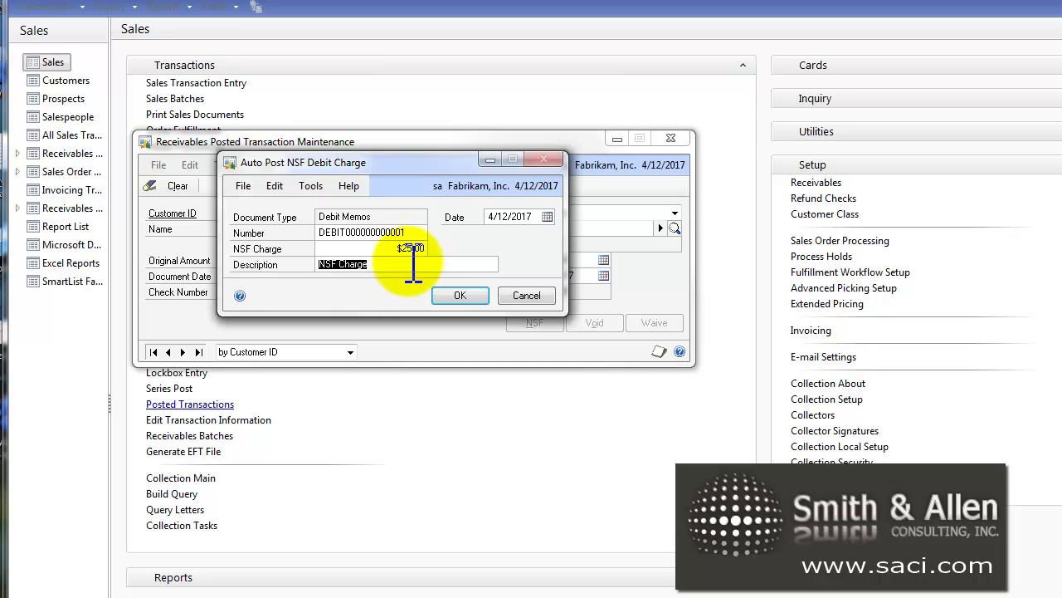
click(515, 218)
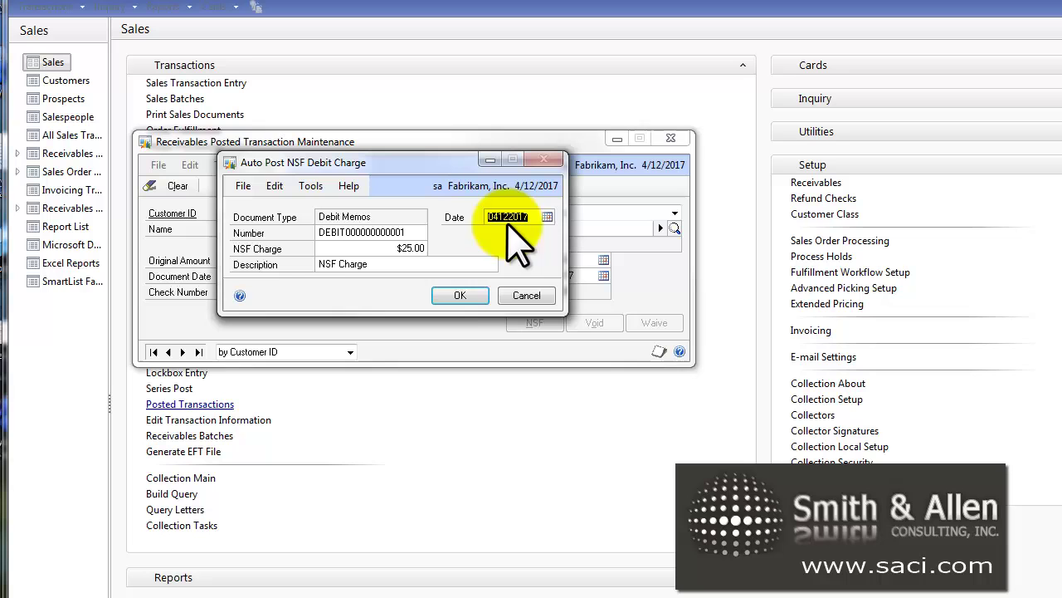
click(454, 292)
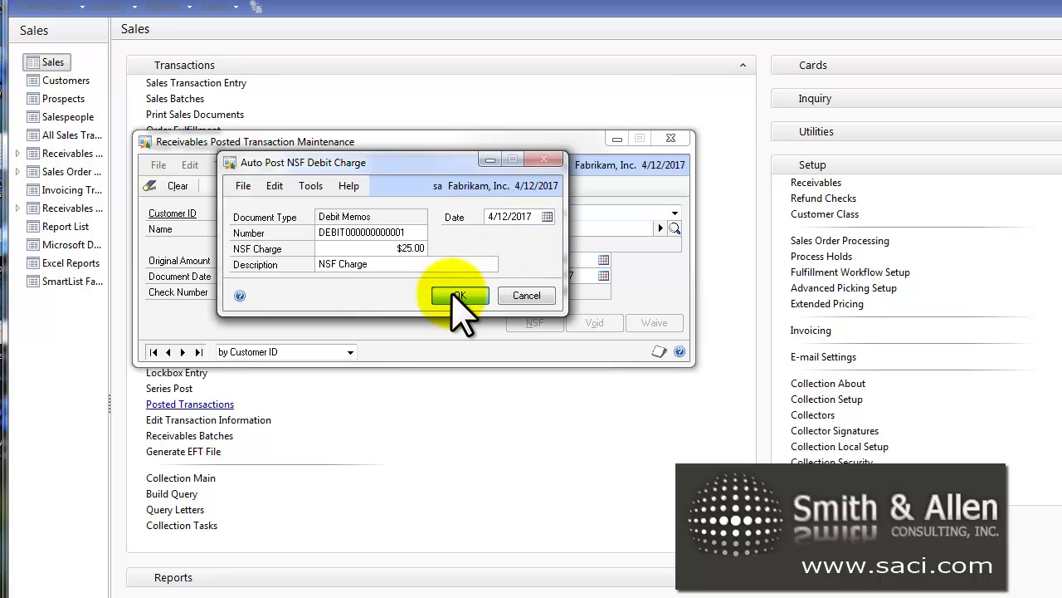
Close the maintenance window and cancel all four voided-transaction report printouts
click(671, 138)
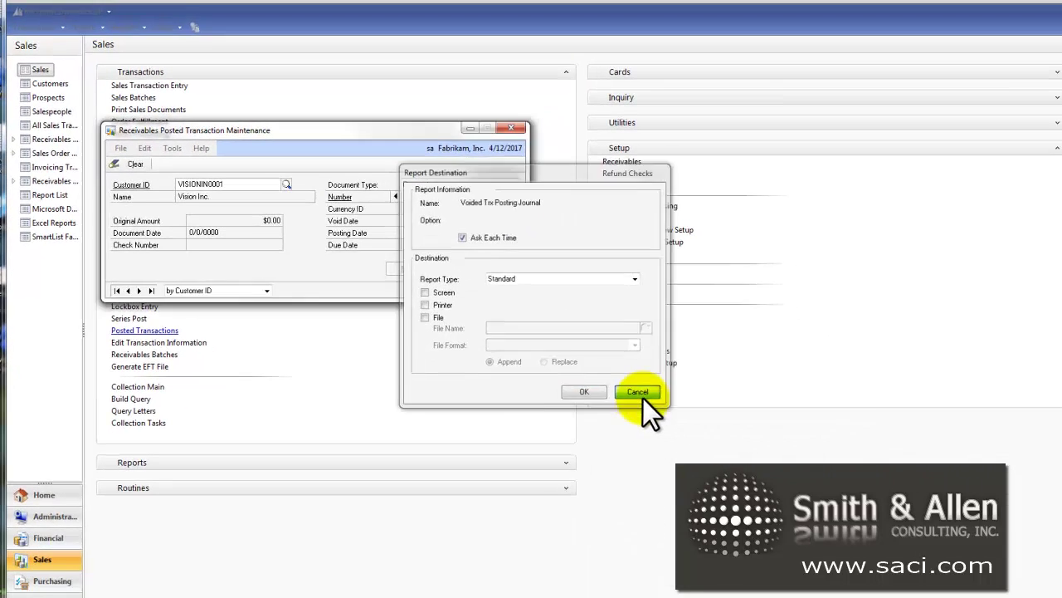
click(837, 487)
click(627, 387)
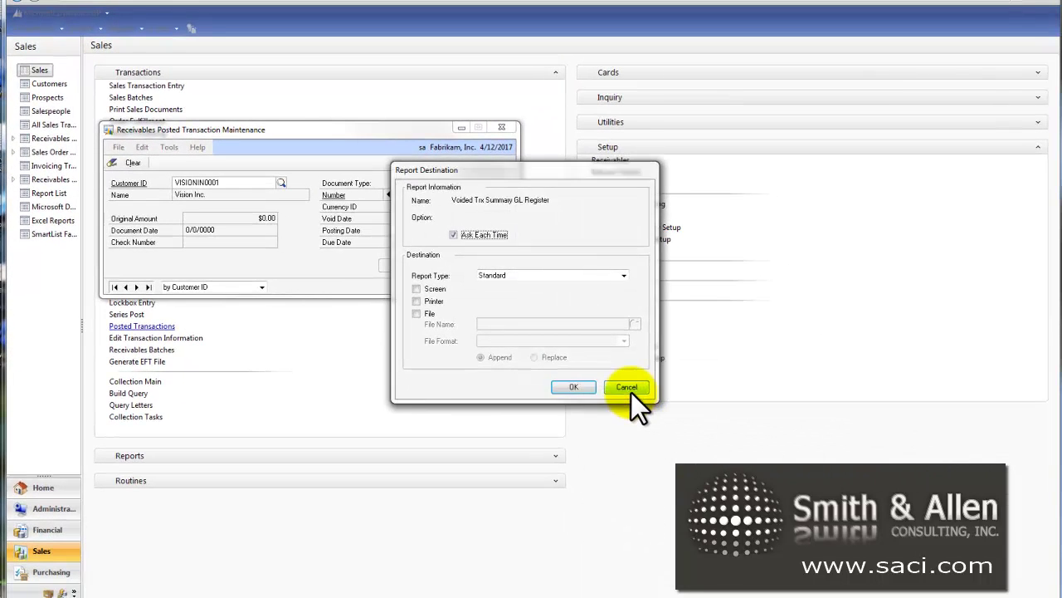
click(626, 387)
click(627, 387)
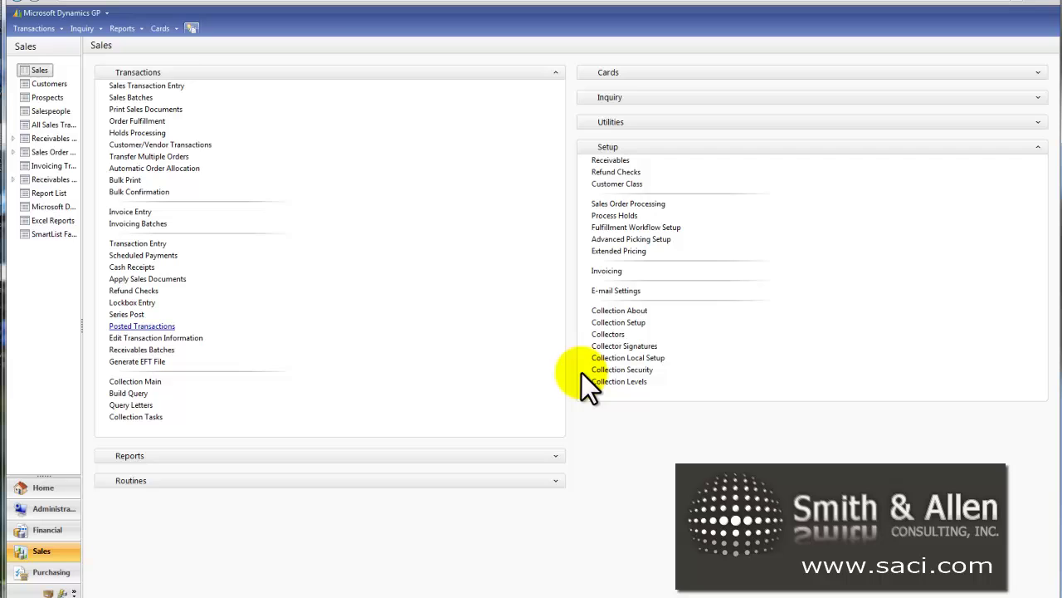
Open the Transaction by Customer inquiry for Vision Inc
click(1036, 97)
click(656, 111)
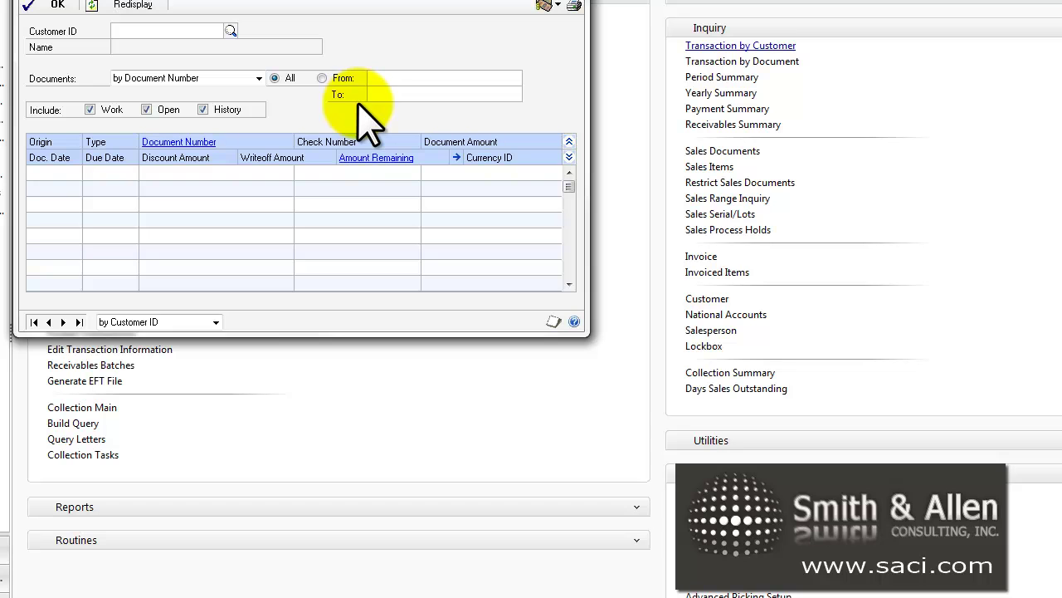
text(VI)
key(Down)
key(Return)
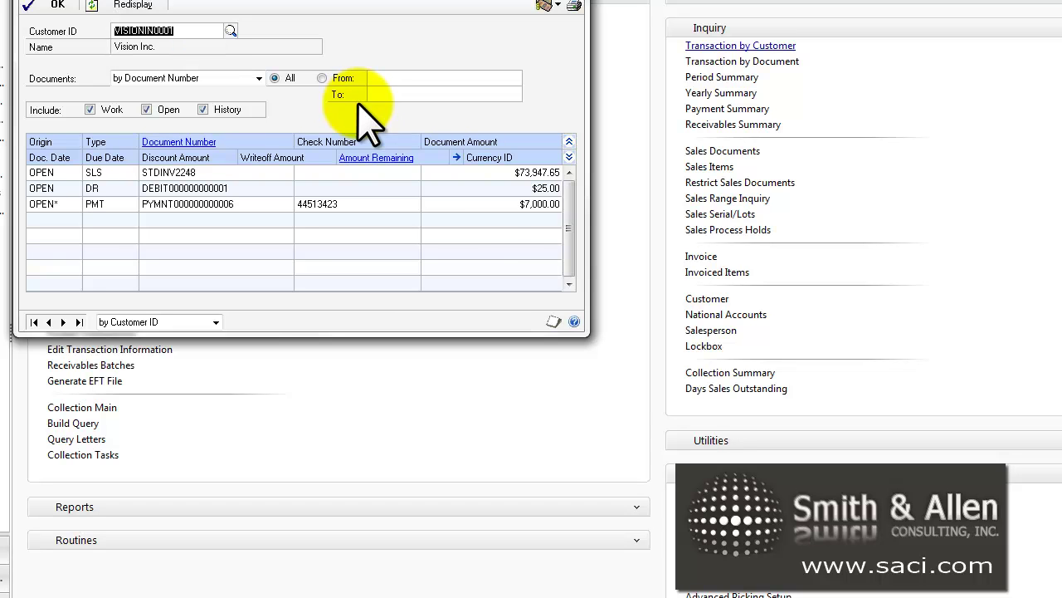
Inspect the invoice and the $7,000 payment's details to confirm its NSF flag
click(457, 176)
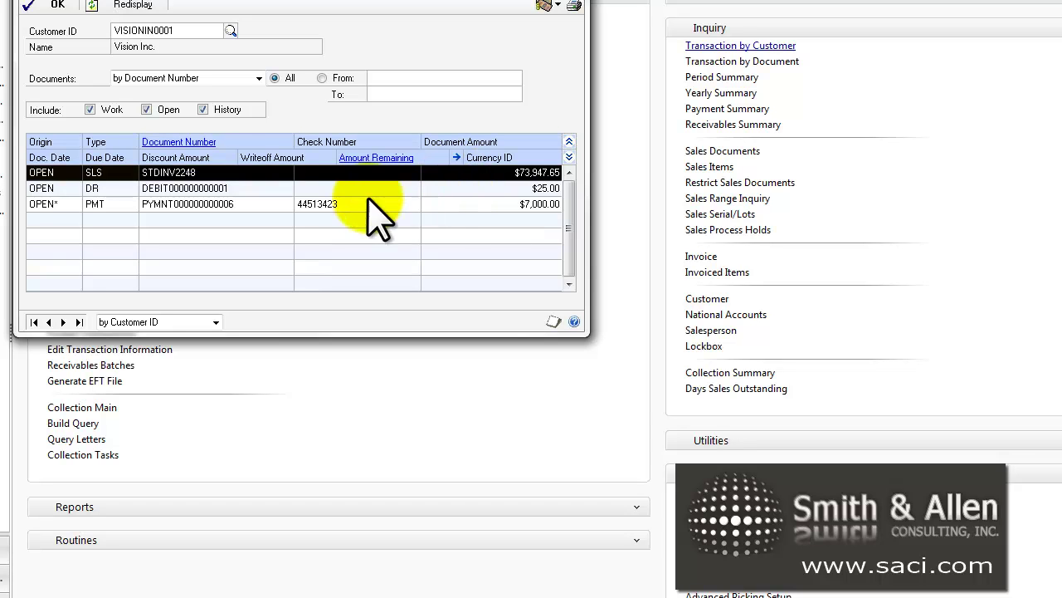
click(295, 205)
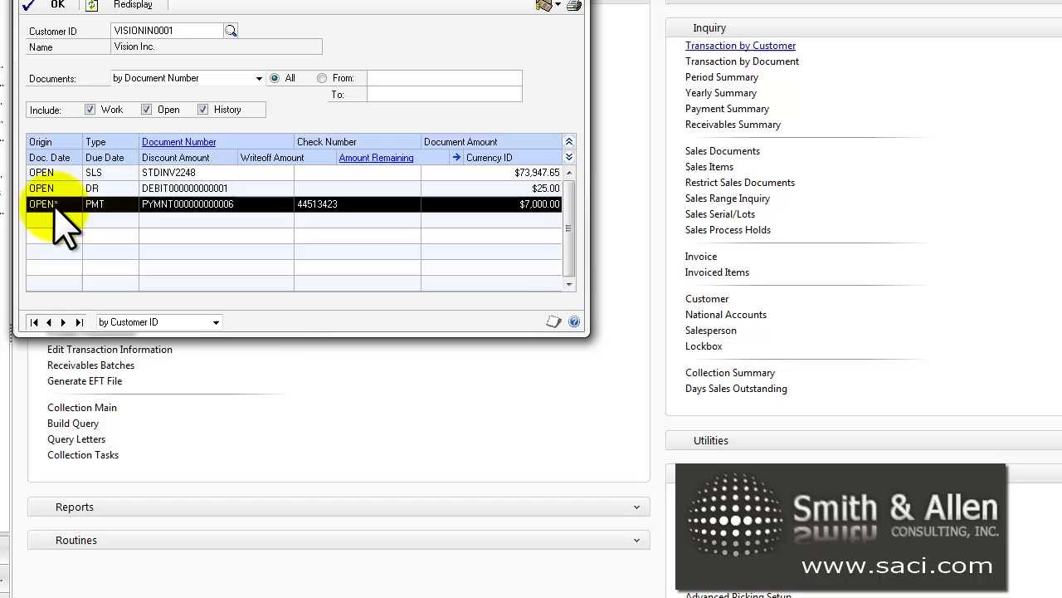
click(206, 146)
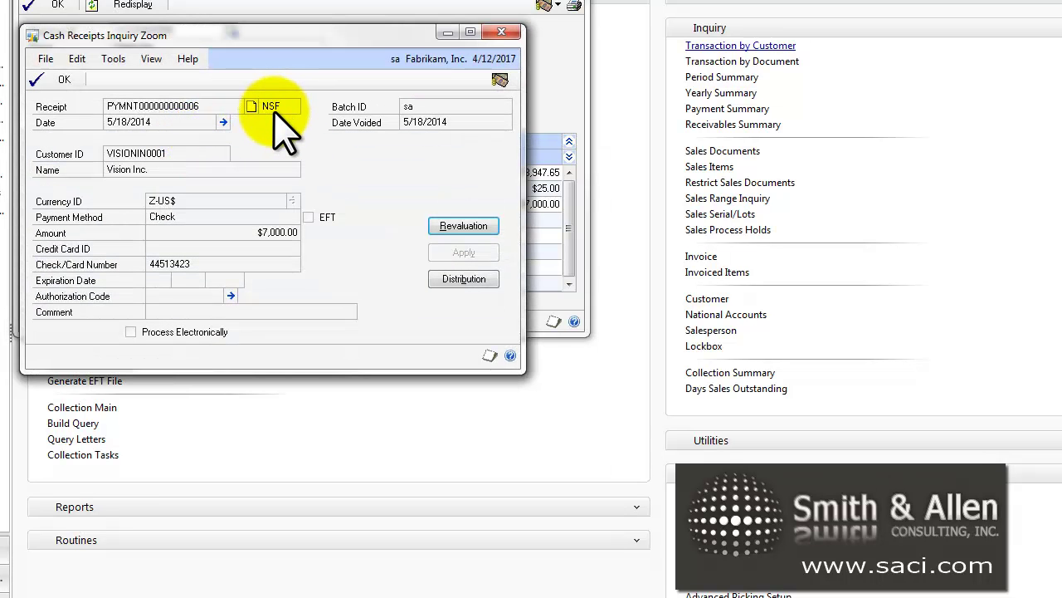
click(64, 81)
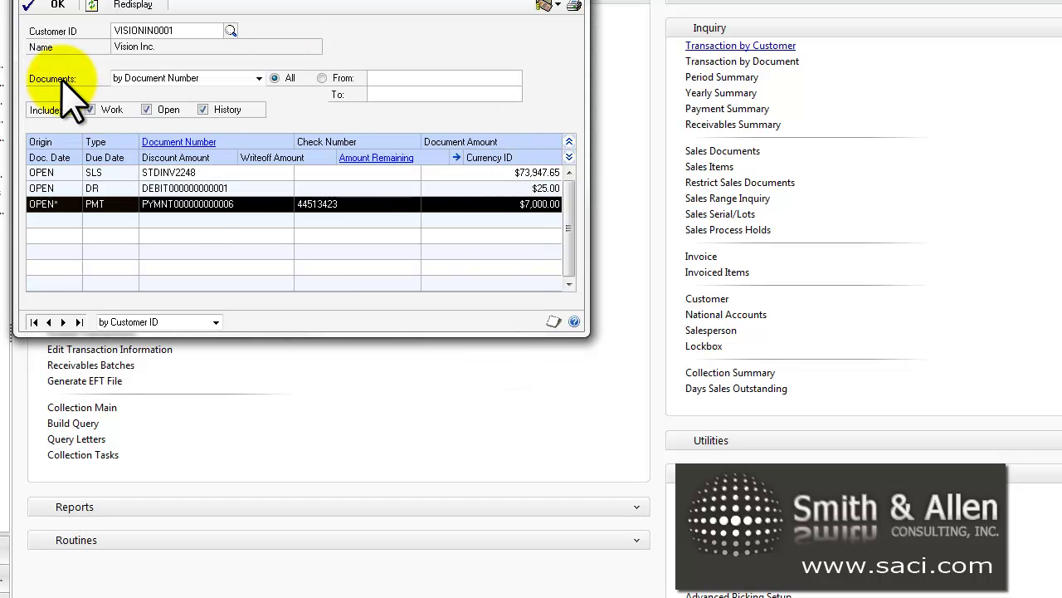
click(201, 191)
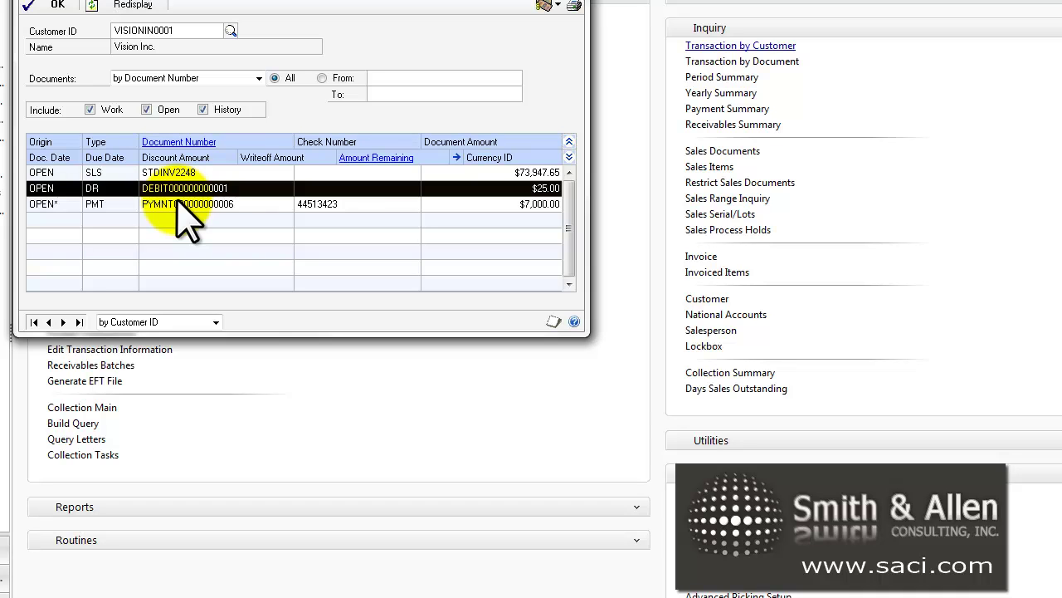
click(529, 174)
click(521, 190)
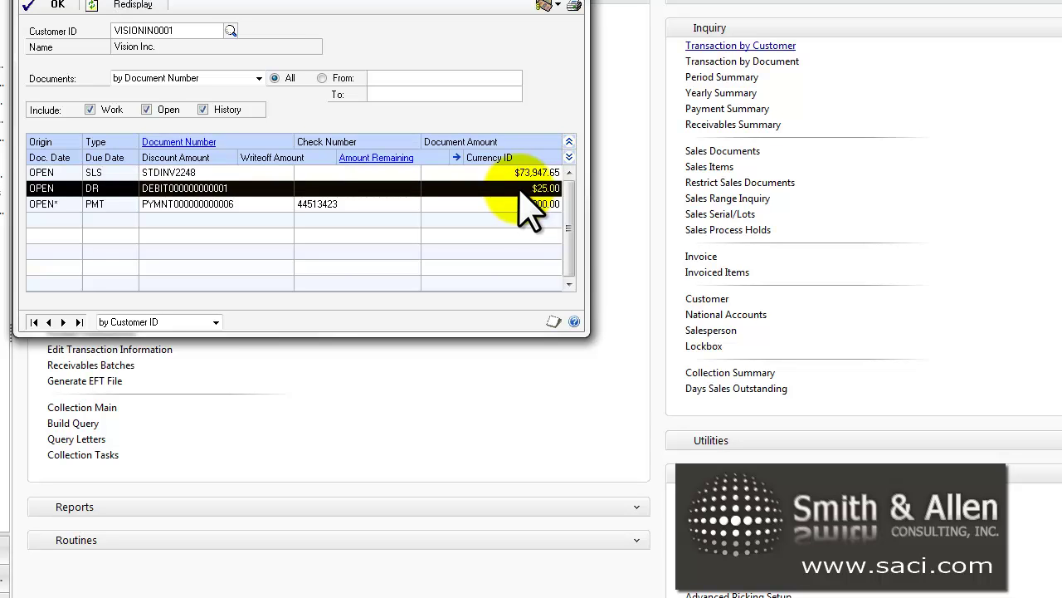